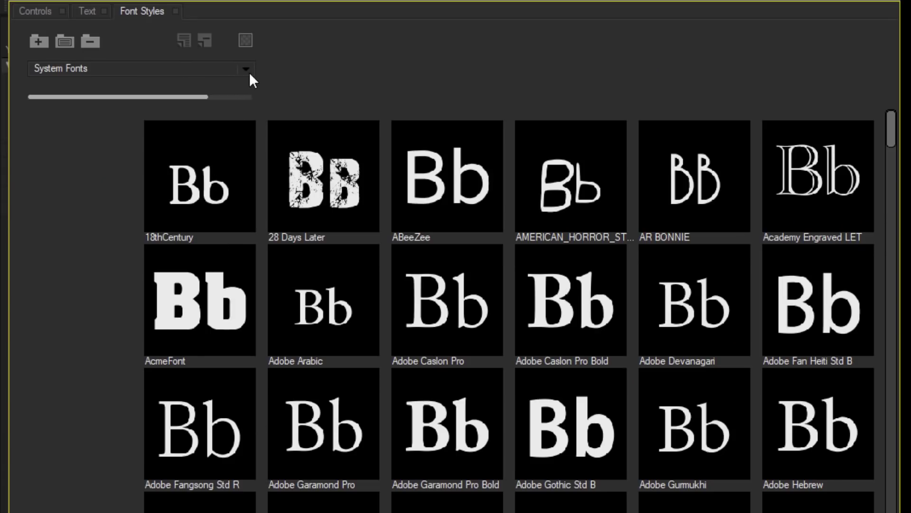
# Resize the font preview thumbnails and show the Polished Metal material styles
pyautogui.moveTo(208, 96); pyautogui.dragTo(238, 21)
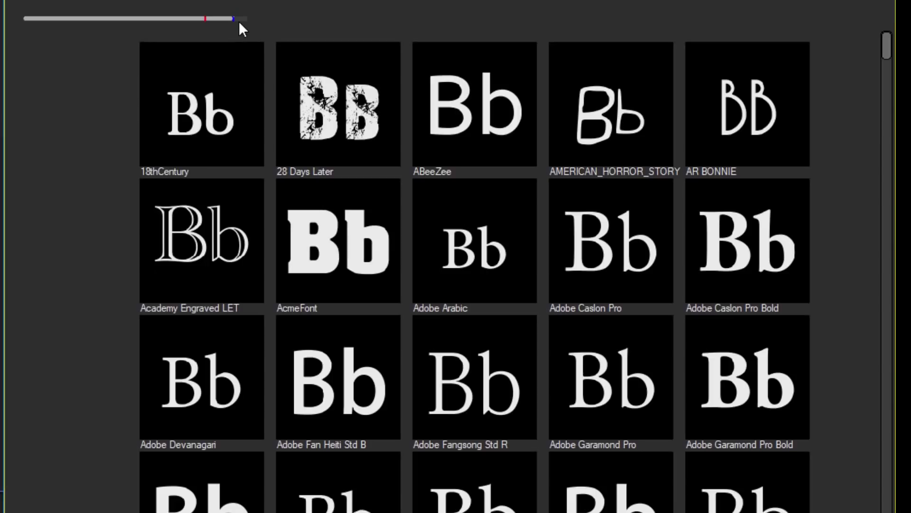
pyautogui.moveTo(238, 21); pyautogui.dragTo(214, 17)
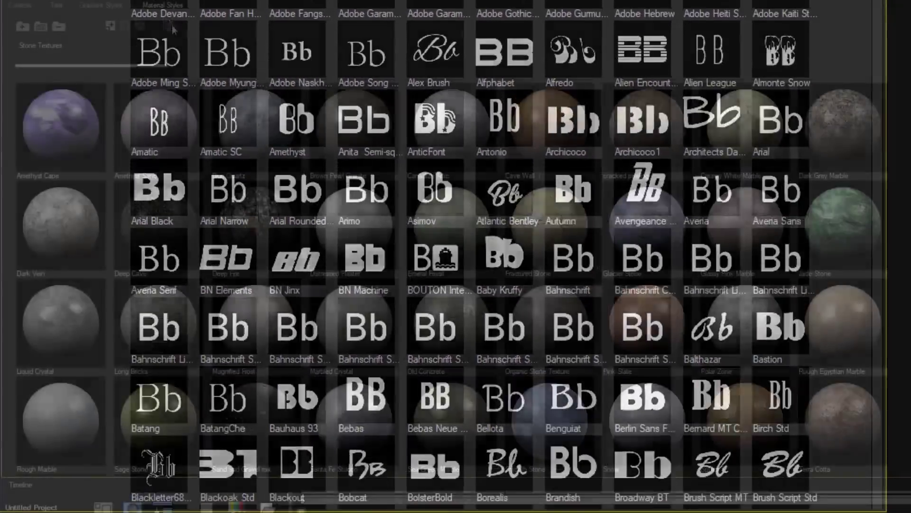
pyautogui.click(169, 26)
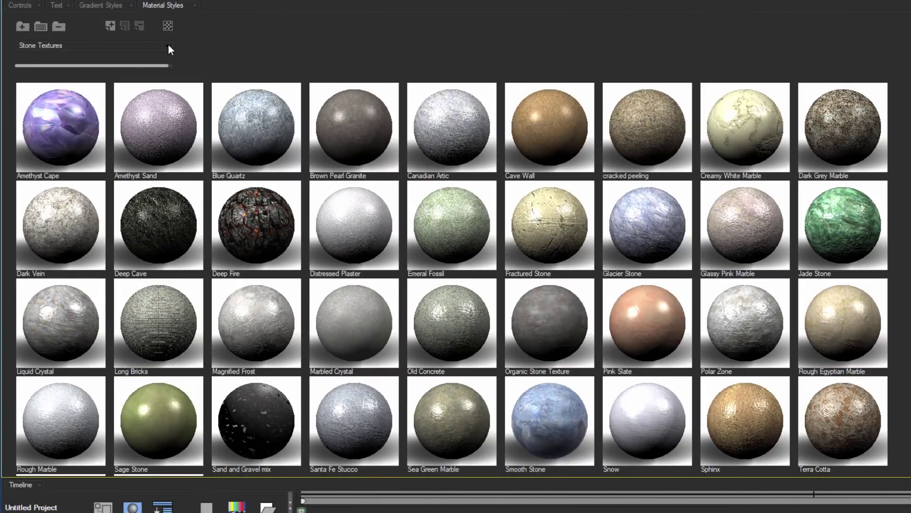
pyautogui.click(168, 45)
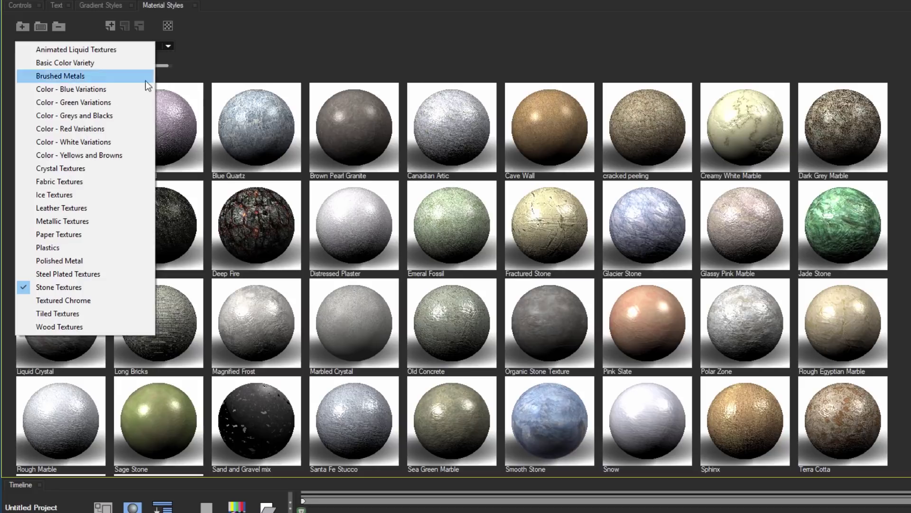
pyautogui.click(92, 260)
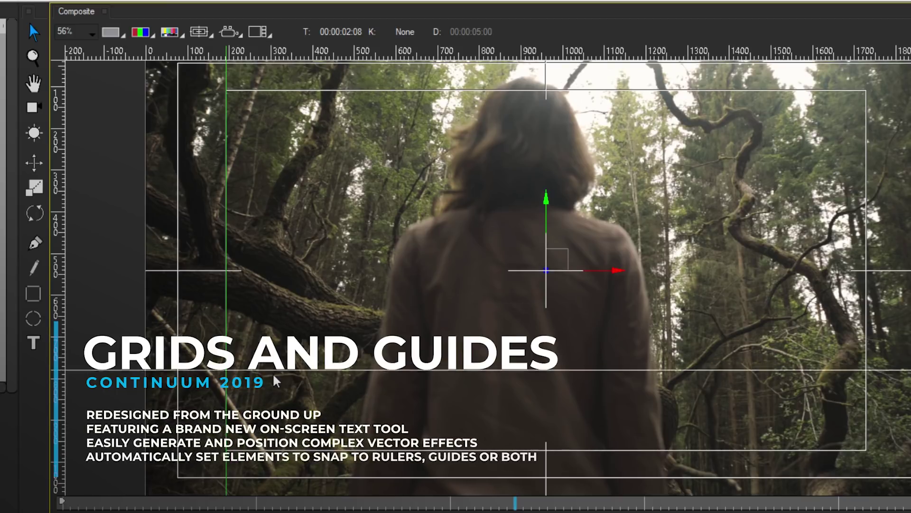
# Add a CONTINUUM 2019 text box, move it lower and widen its tracking
pyautogui.click(34, 343)
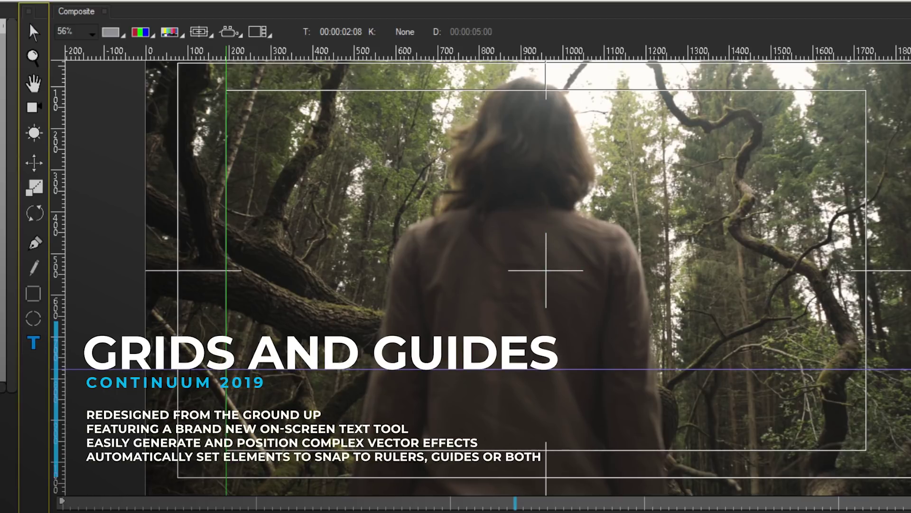
pyautogui.click(300, 152)
pyautogui.write('CONTINUUM 2019')
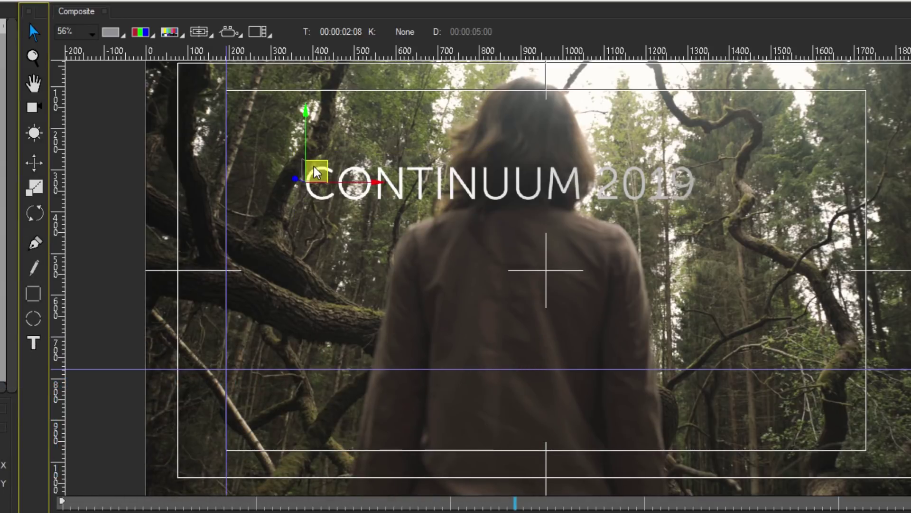
pyautogui.moveTo(311, 179); pyautogui.dragTo(318, 344)
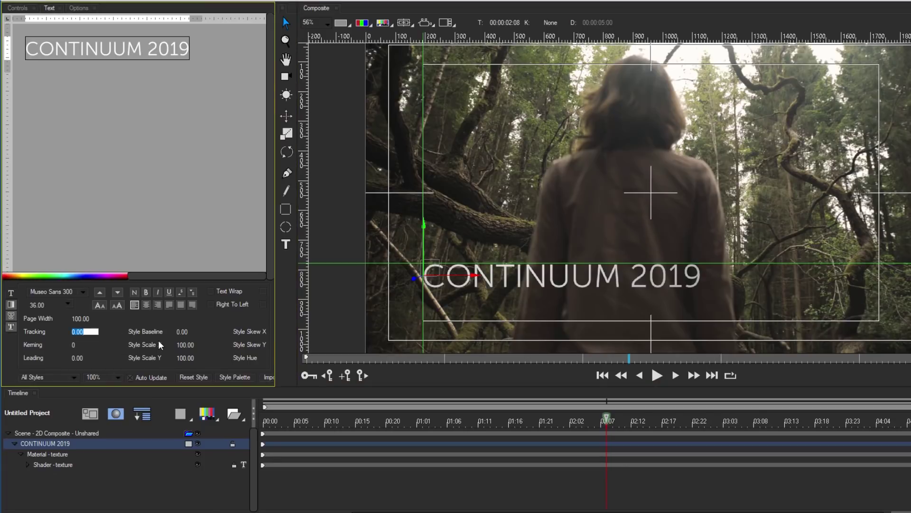
pyautogui.moveTo(75, 333); pyautogui.dragTo(161, 335)
# Turn on the grid overlay and raise TITLE STUDIO above the subtitle
pyautogui.click(173, 39)
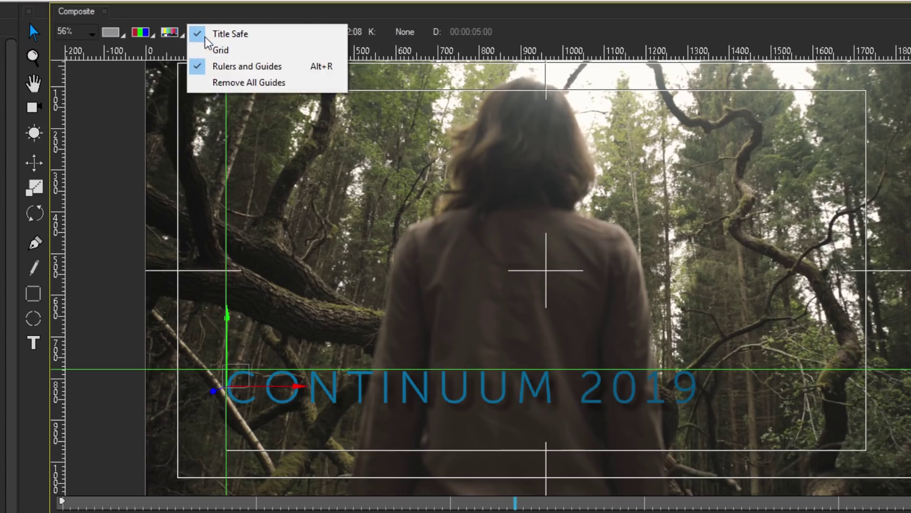
pyautogui.click(228, 50)
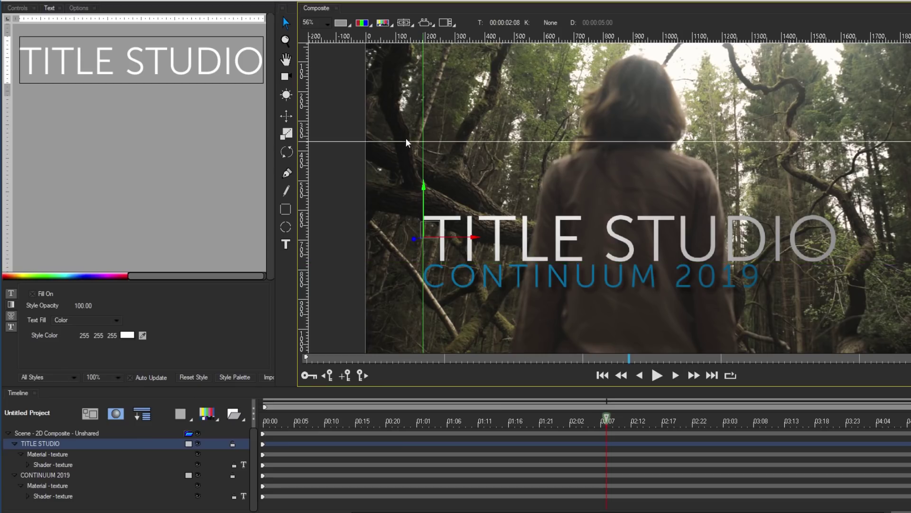
pyautogui.moveTo(437, 231); pyautogui.dragTo(435, 219)
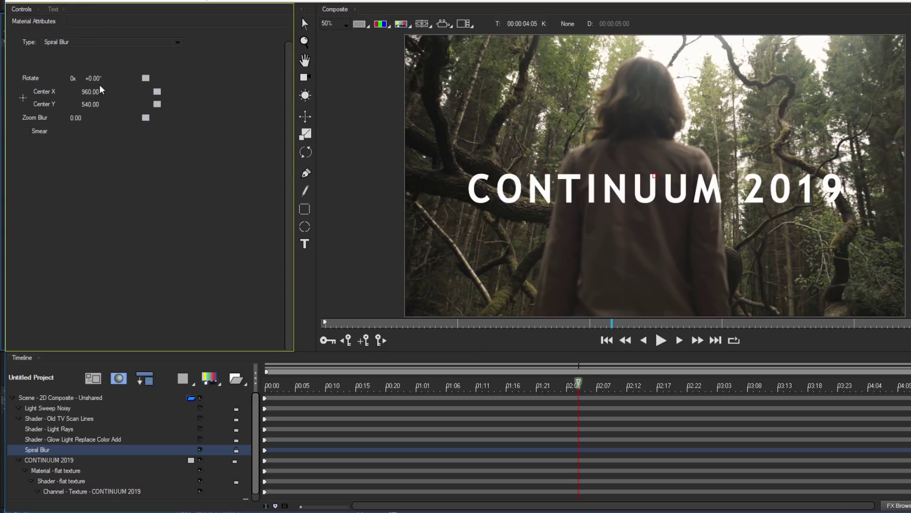
# Move the Spiral Blur centre twice, toward the woman's shoulder, then turn the Spiral Blur layer off
pyautogui.moveTo(639, 179); pyautogui.dragTo(582, 189)
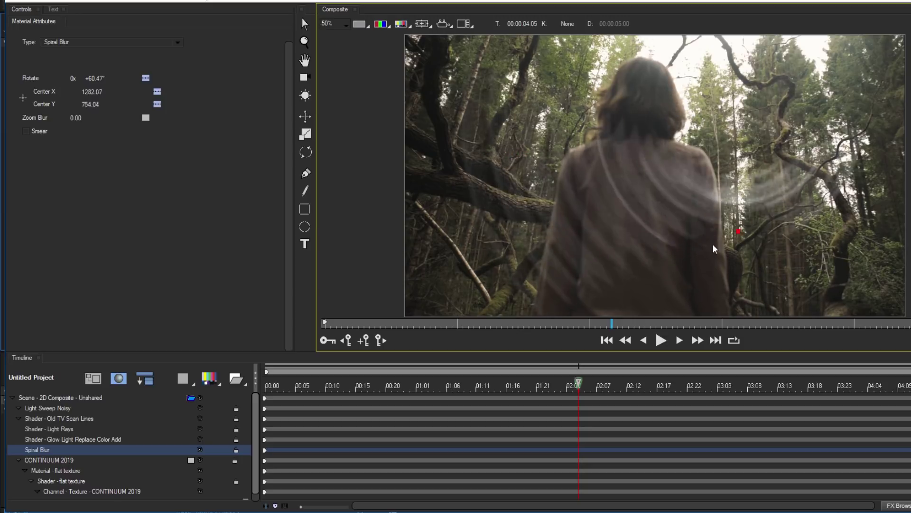
pyautogui.moveTo(510, 166); pyautogui.dragTo(558, 203)
pyautogui.click(200, 450)
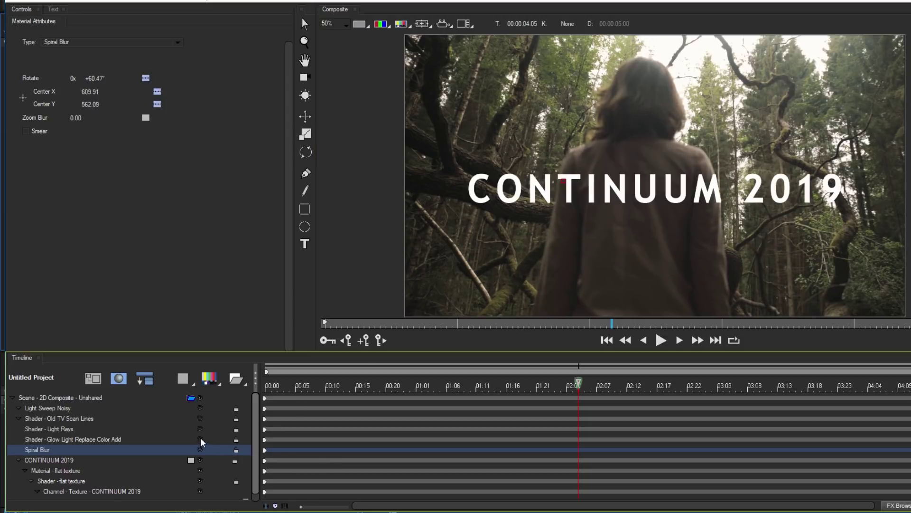
# Increase the Glow shader's Master Blur and Blur Y for longer vertical streaks
pyautogui.click(57, 439)
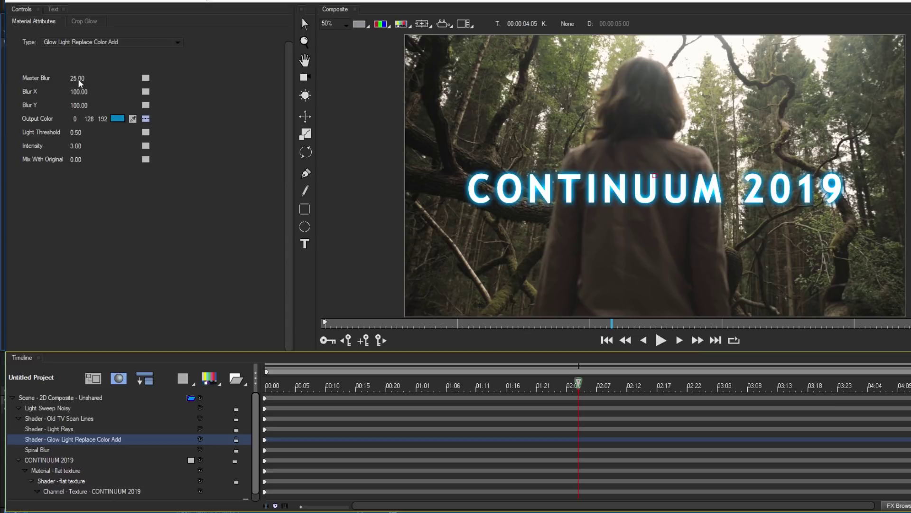
pyautogui.moveTo(80, 78); pyautogui.dragTo(86, 77)
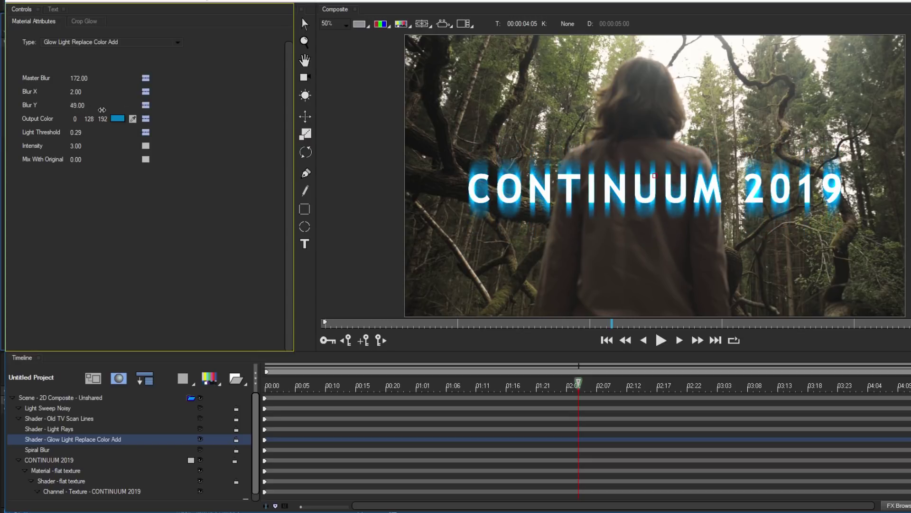
pyautogui.moveTo(102, 110); pyautogui.dragTo(145, 105)
pyautogui.click(143, 43)
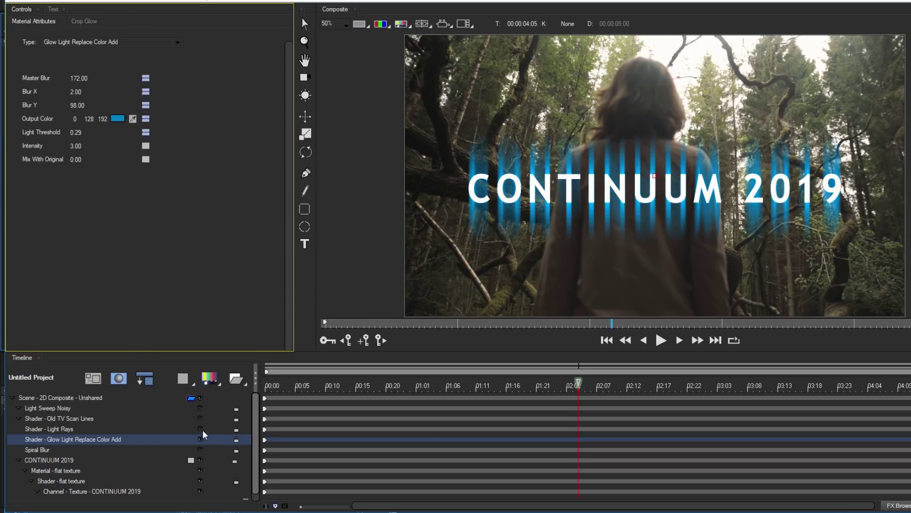
# Centre the Light Rays on the title with Smoke Intensity 74 and Scale 10
pyautogui.click(48, 429)
pyautogui.moveTo(655, 177)
pyautogui.mouseDown()
pyautogui.moveTo(725, 220)
pyautogui.moveTo(605, 190)
pyautogui.mouseUp()
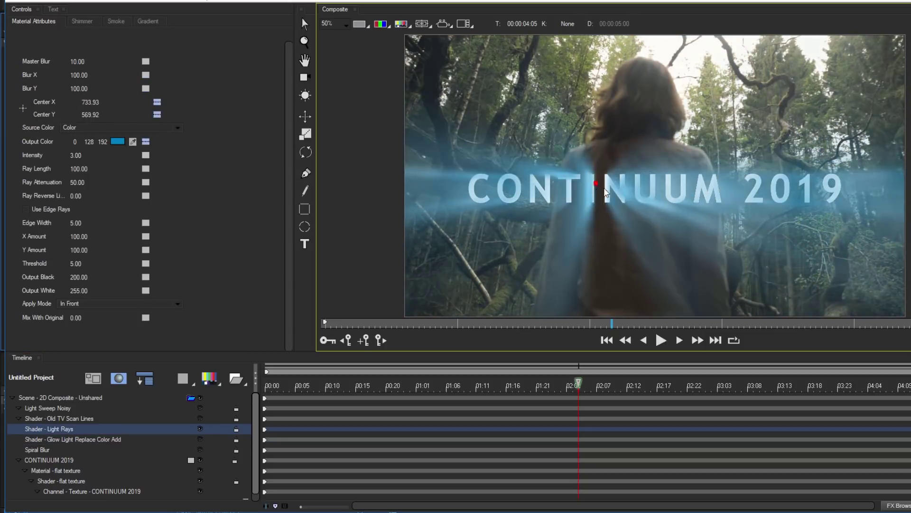
pyautogui.click(115, 22)
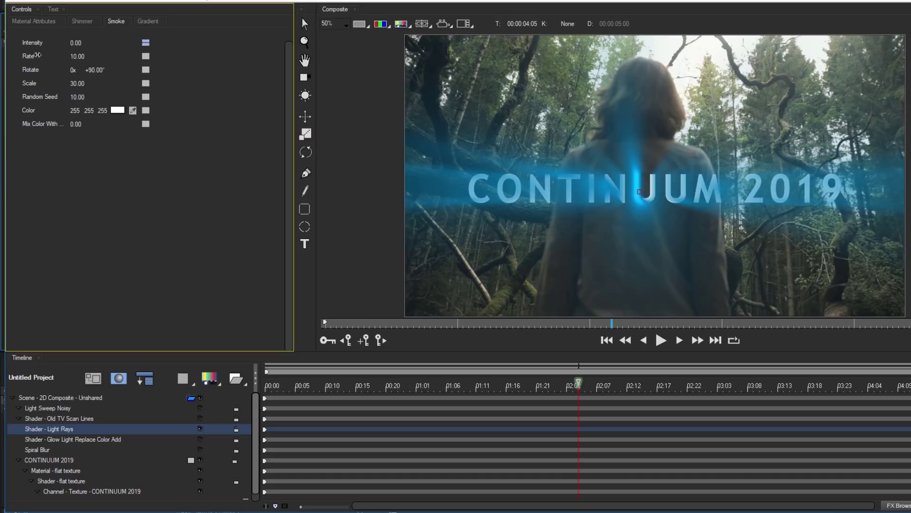
pyautogui.write('74')
pyautogui.press('Return')
pyautogui.moveTo(76, 83); pyautogui.dragTo(67, 88)
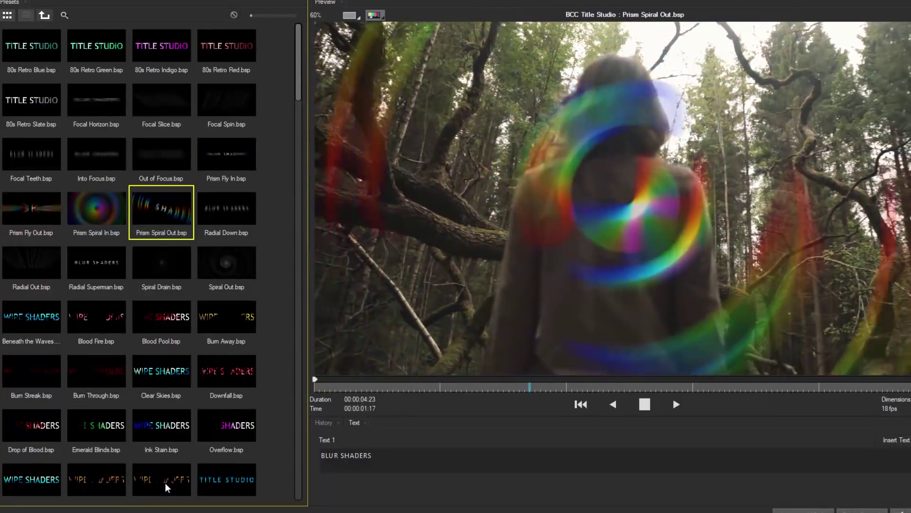
# Preview the Smoke Clears wipe preset and list the Material Styles categories
pyautogui.click(165, 486)
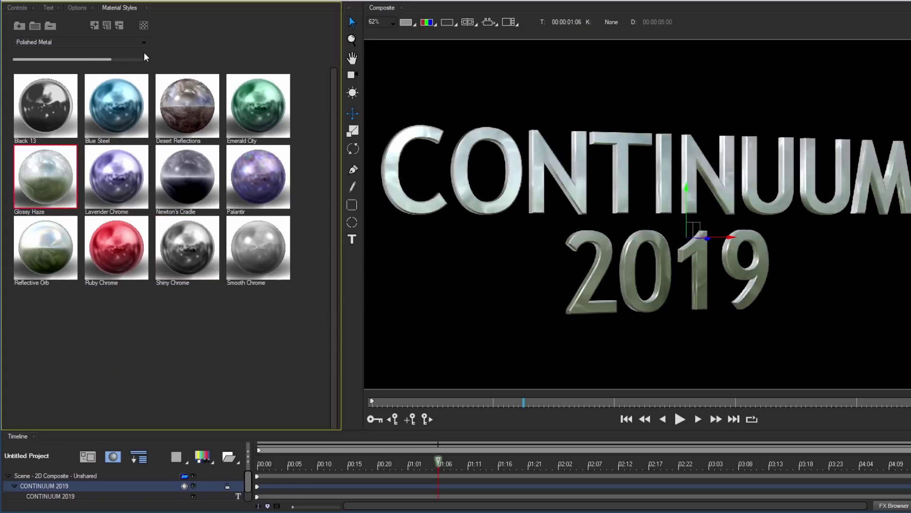
pyautogui.click(143, 43)
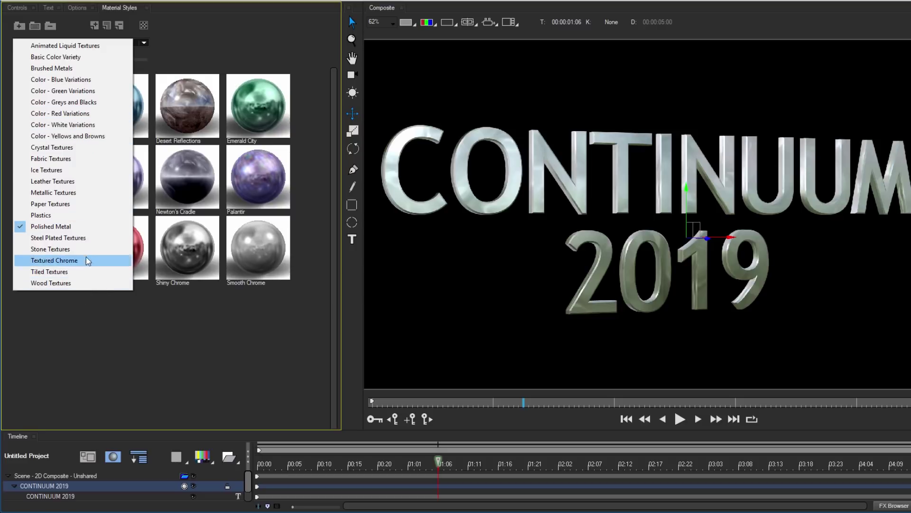
# Apply the Stone Textures Dark Grey Marble, then Deep Fire, to the 3D title
pyautogui.click(50, 250)
pyautogui.click(49, 250)
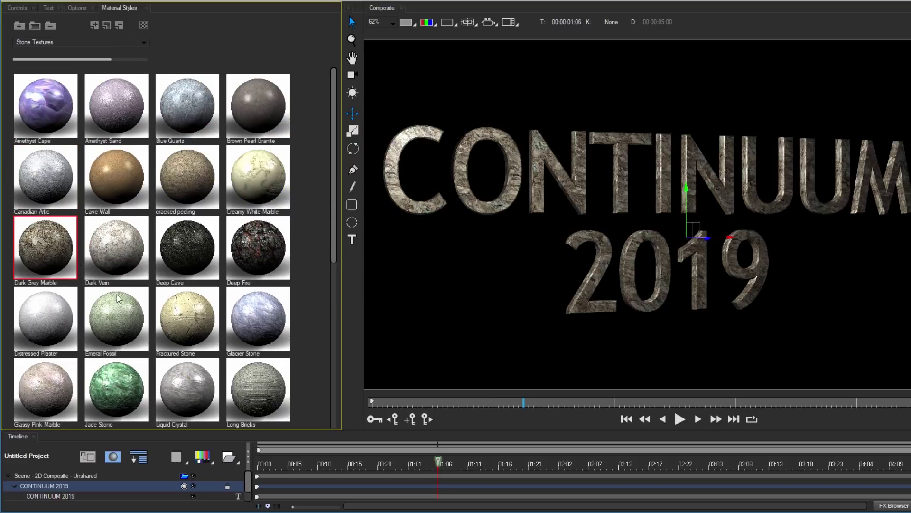
pyautogui.click(248, 253)
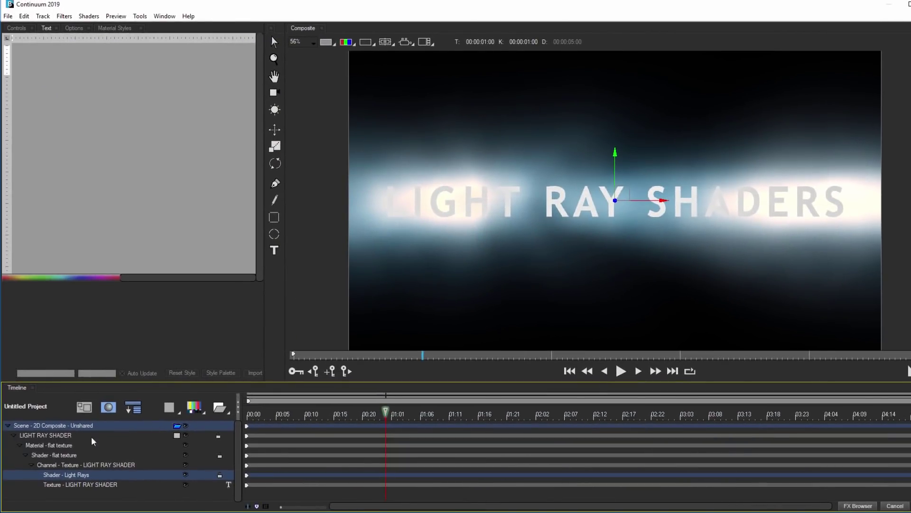
# Retype the title as CONTINUUM 2019 and save it over Shaders.bsp on the Desktop
pyautogui.click(91, 436)
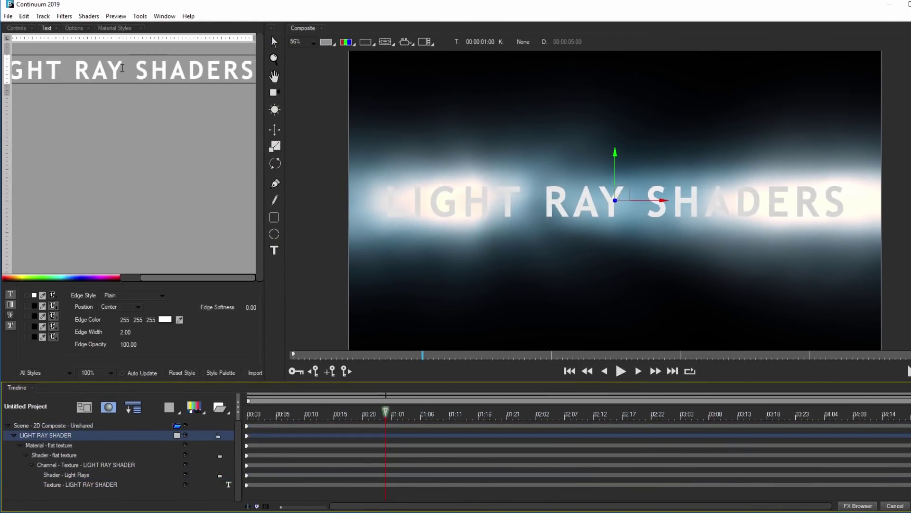
pyautogui.hotkey('ctrl', 'a')
pyautogui.write('CONTINUUM 2019')
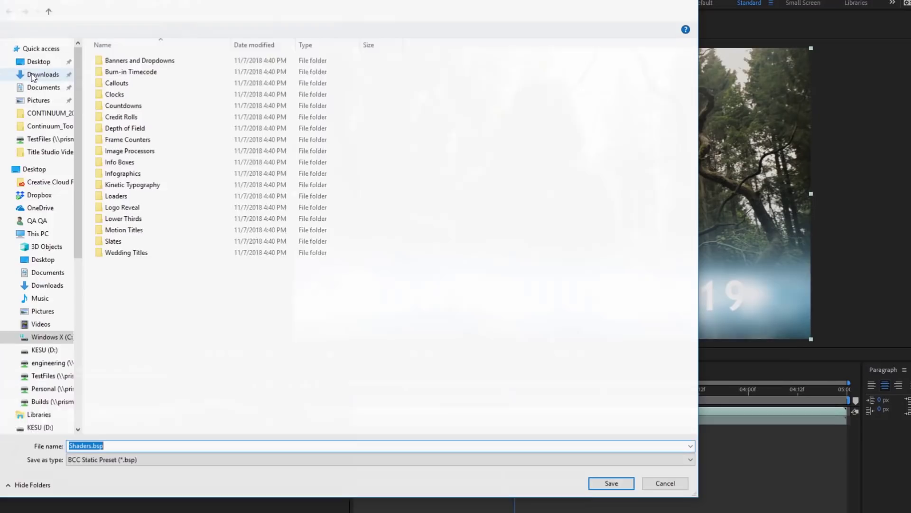
pyautogui.click(44, 60)
pyautogui.click(608, 484)
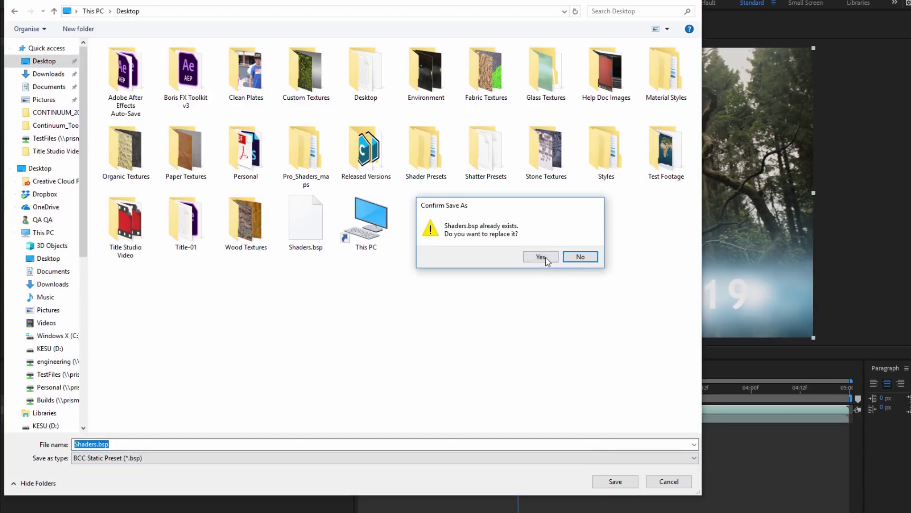
pyautogui.click(545, 257)
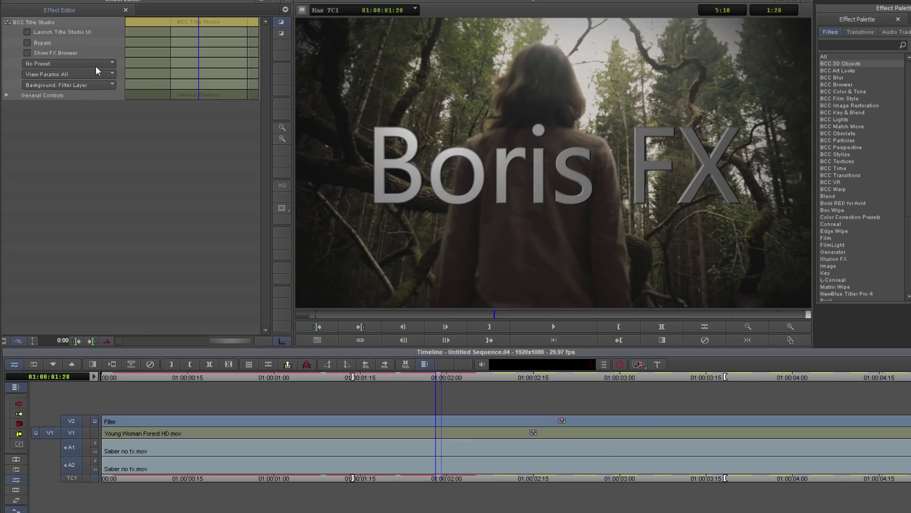
# Load the Desktop Shaders.bsp preset in the Effect Editor, then stop playback
pyautogui.click(107, 64)
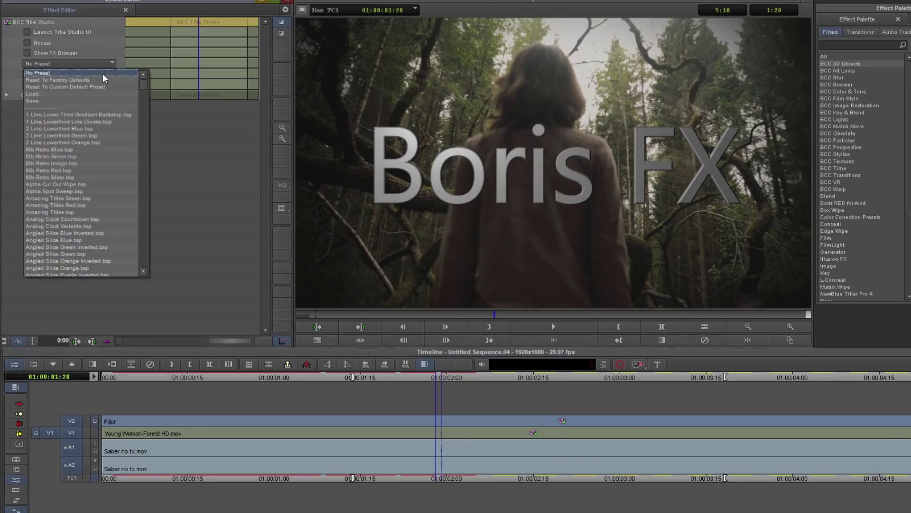
pyautogui.click(44, 94)
pyautogui.click(54, 84)
pyautogui.click(244, 201)
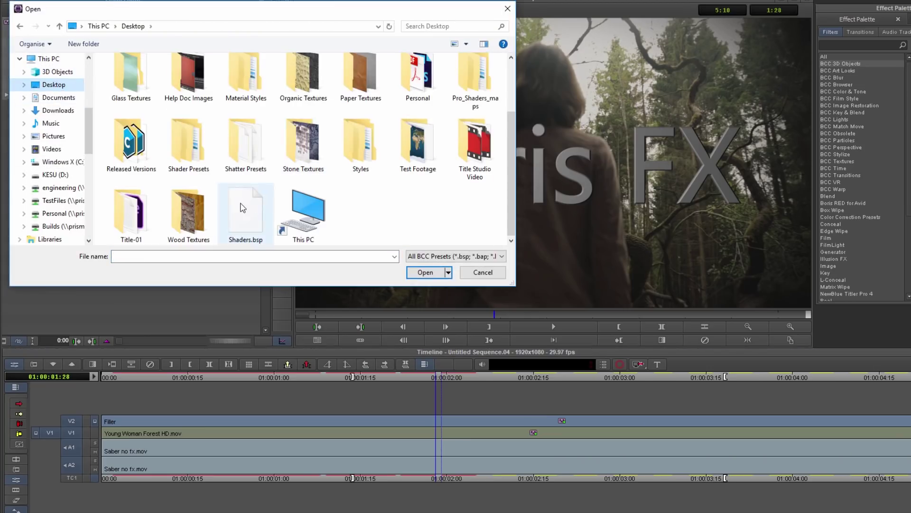
pyautogui.click(425, 272)
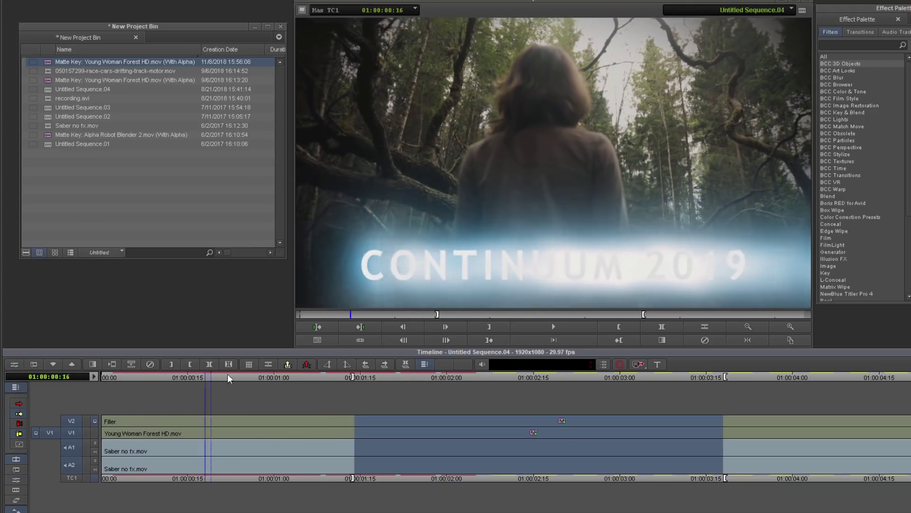
pyautogui.click(360, 383)
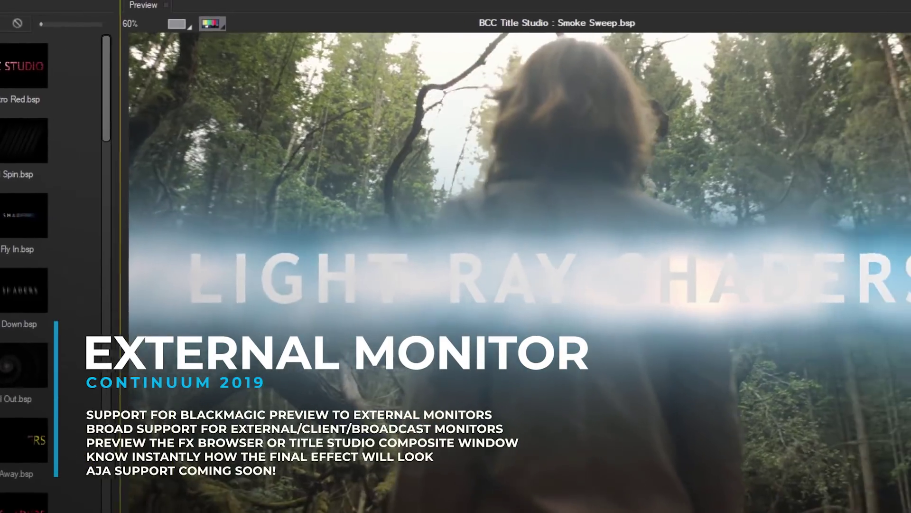
# Show the DeckLink Mini Monitor 4K output formats from the external monitor button
pyautogui.click(877, 28)
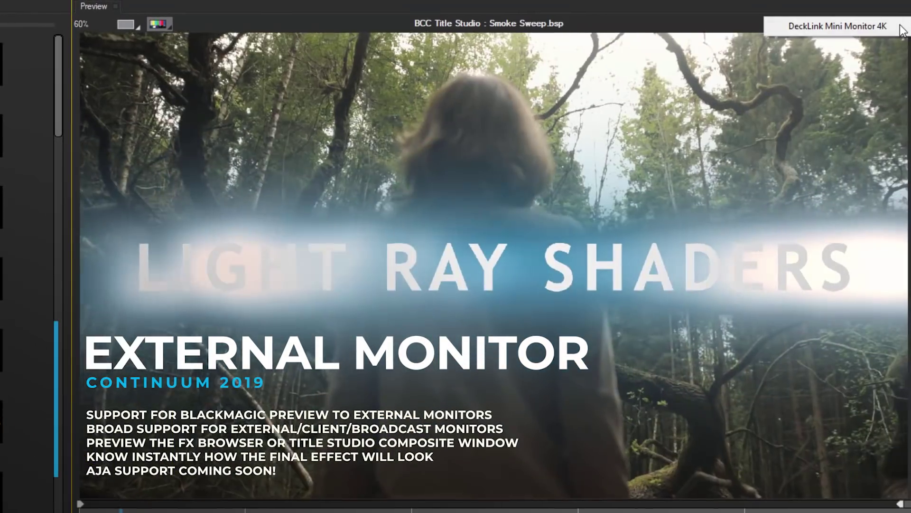